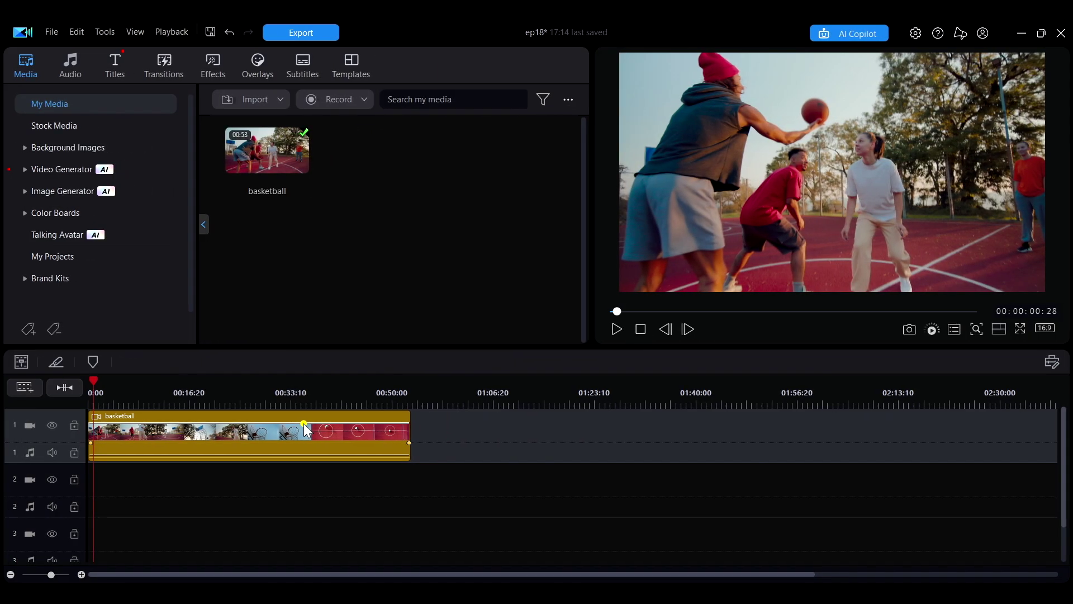
# Select the basketball clip and bring up its video editing tools, showing Position & Size
pyautogui.click(304, 424)
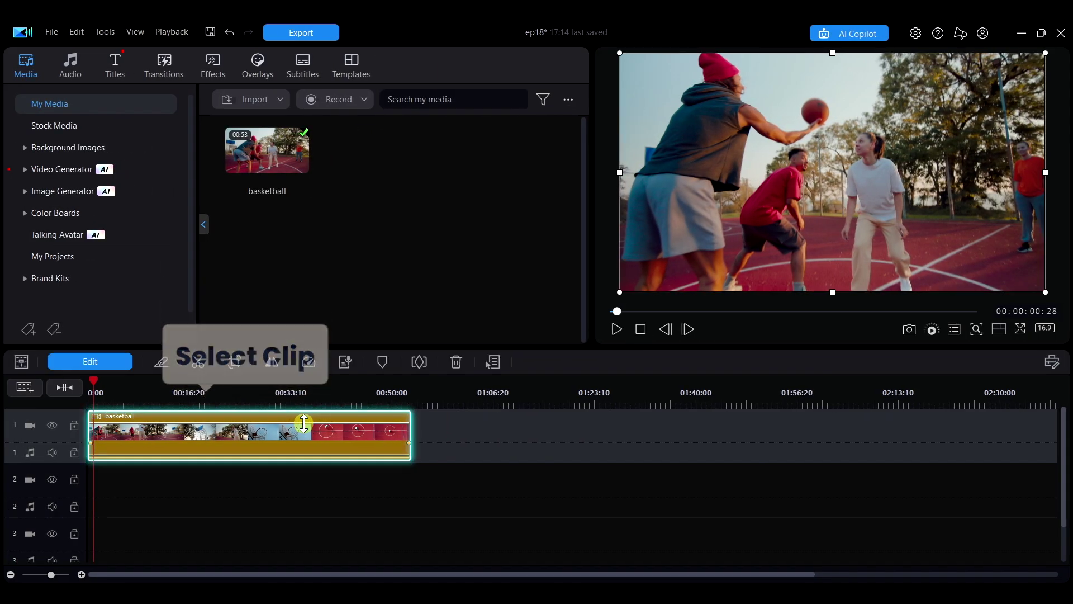
pyautogui.click(101, 361)
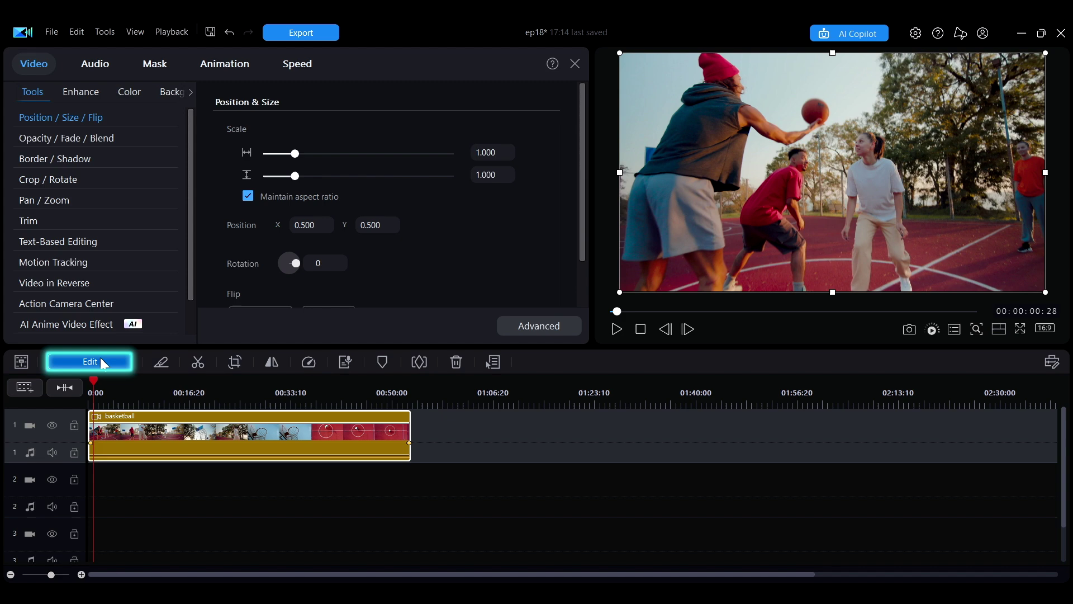
# Reopen the basketball clip's Trim window in Single Trim mode, showing the full 00:00:53:05 duration
pyautogui.click(96, 218)
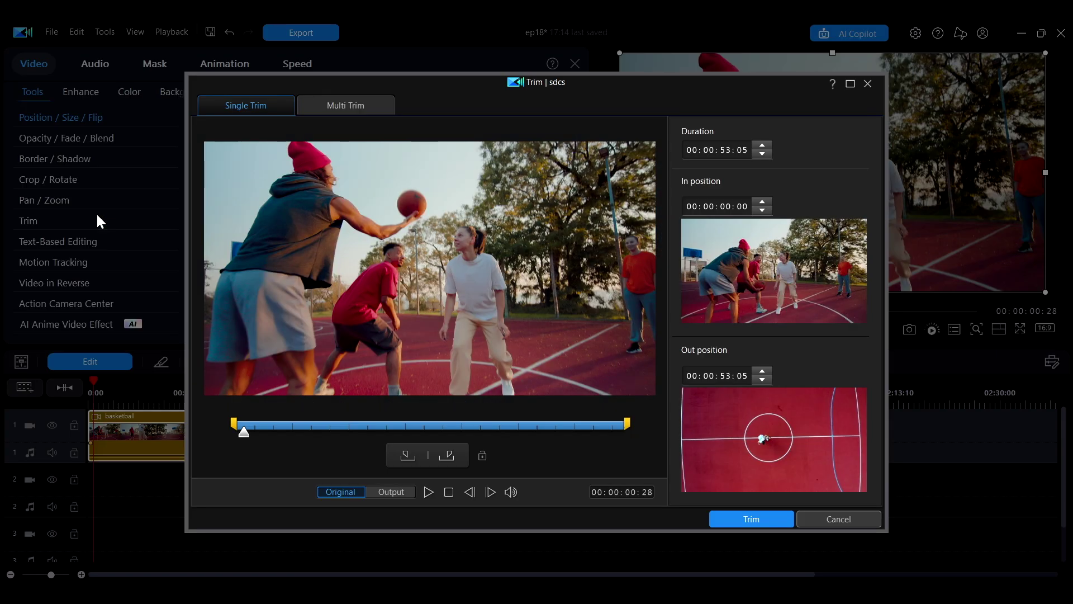
pyautogui.click(869, 84)
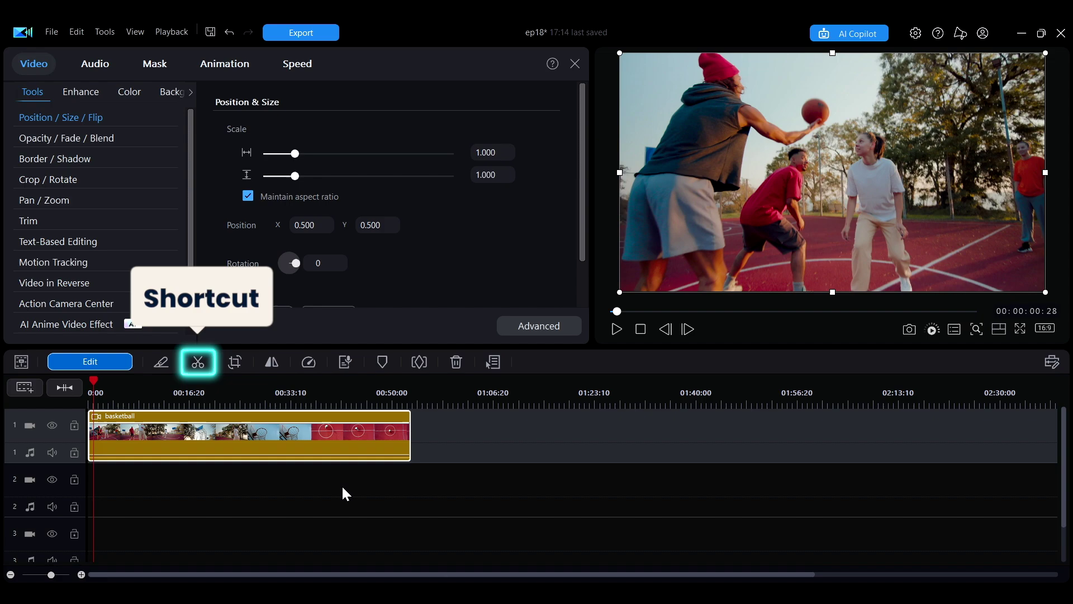
pyautogui.doubleClick(261, 426)
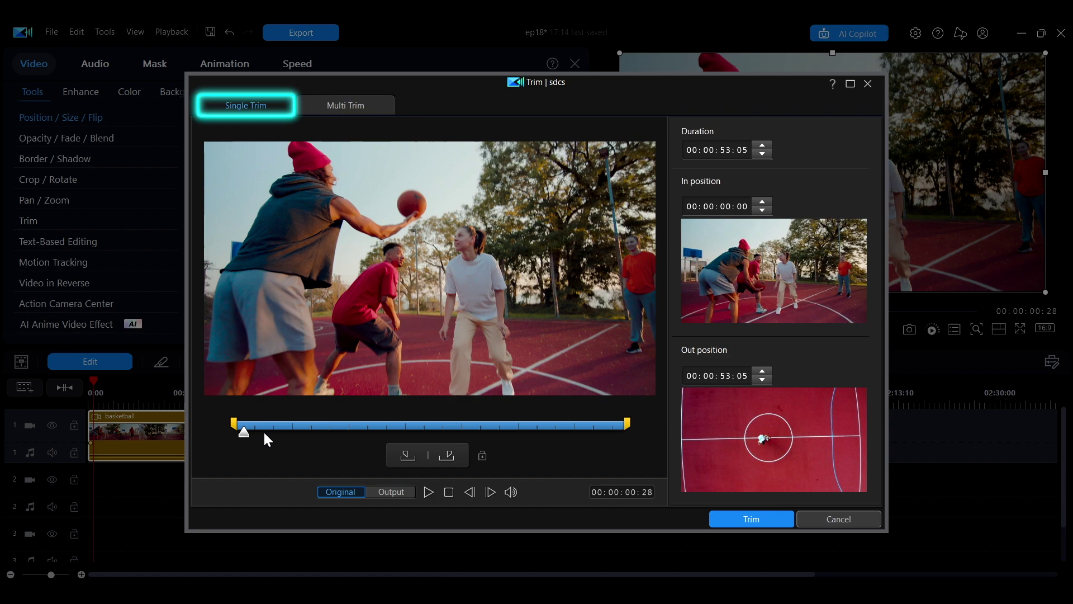
pyautogui.click(343, 104)
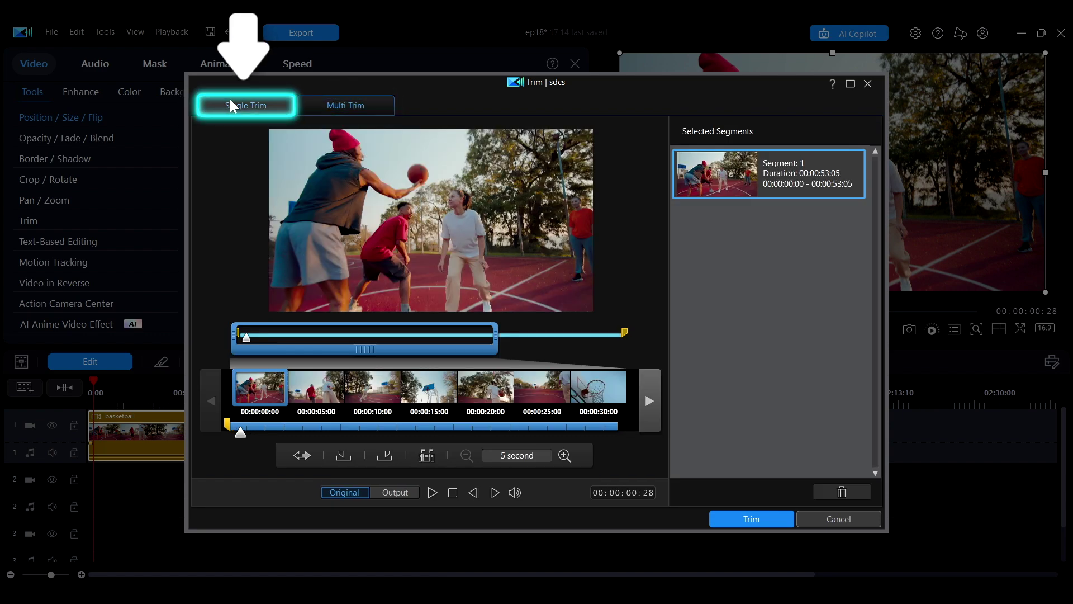
pyautogui.click(229, 101)
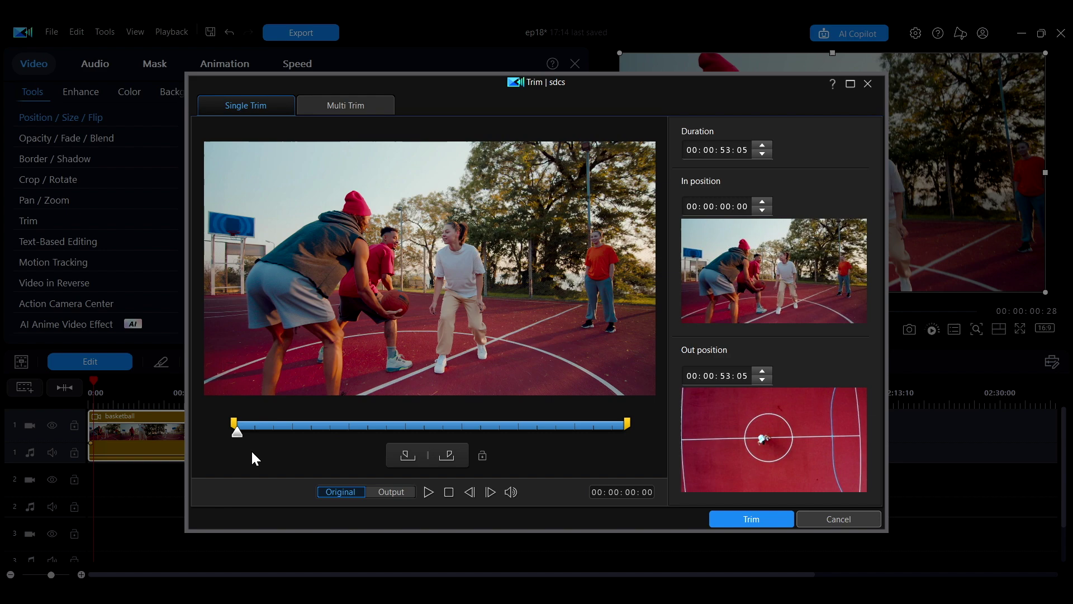
# Mark the in point at 00:00:10:16 and the out point at 00:00:17:27
pyautogui.moveTo(239, 440); pyautogui.dragTo(315, 442)
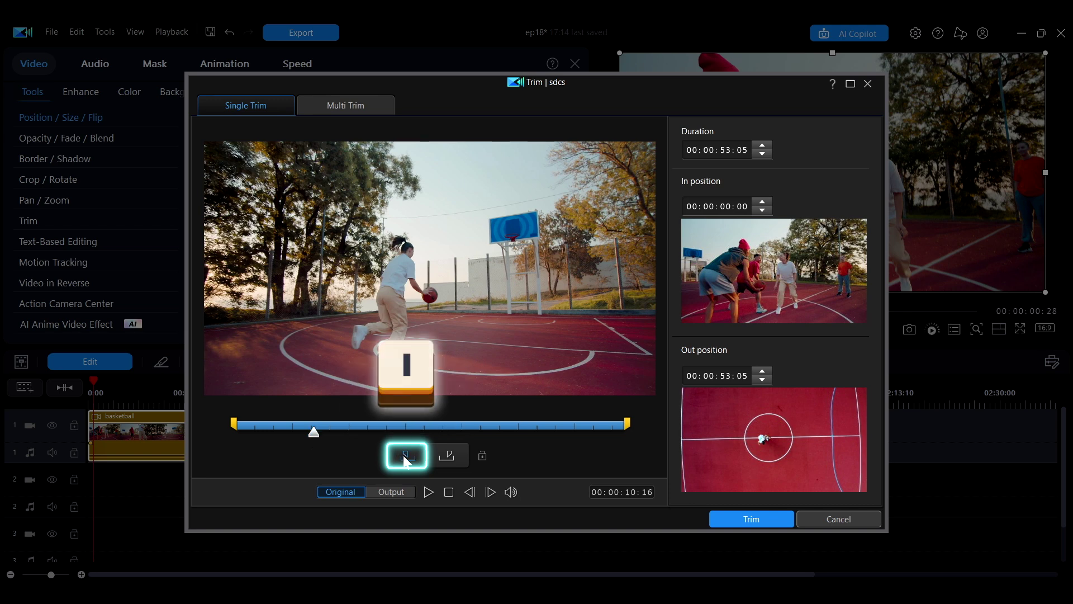
pyautogui.press('i')
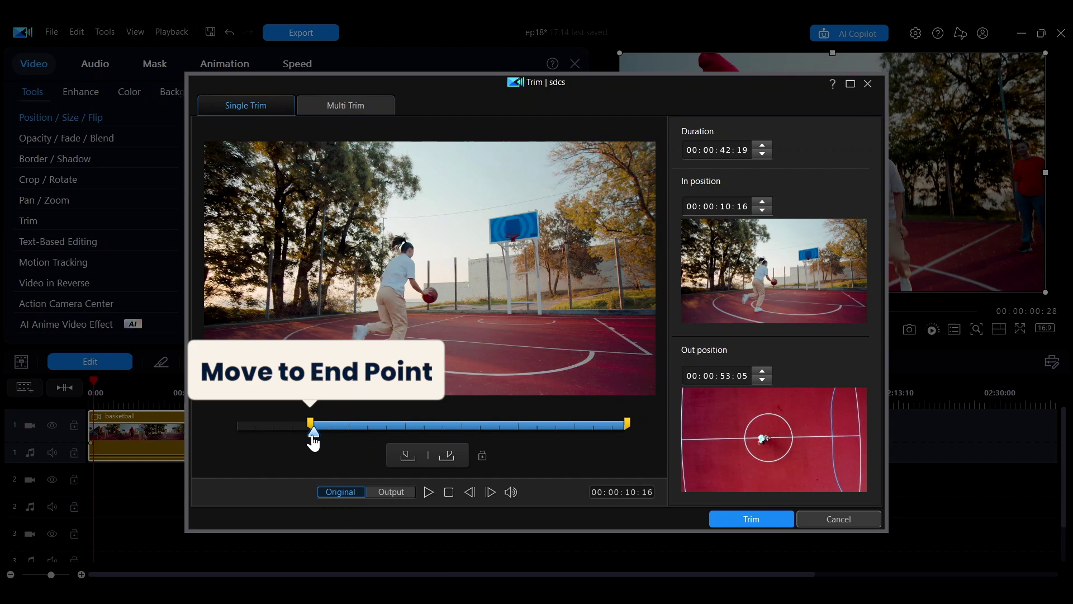
pyautogui.moveTo(313, 431); pyautogui.dragTo(366, 442)
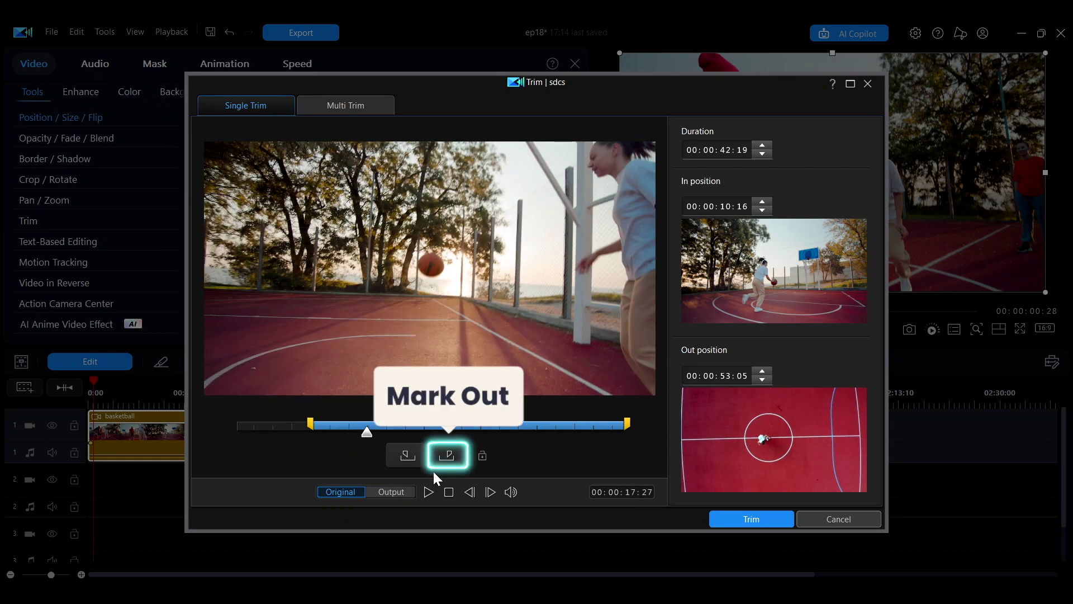
pyautogui.press('o')
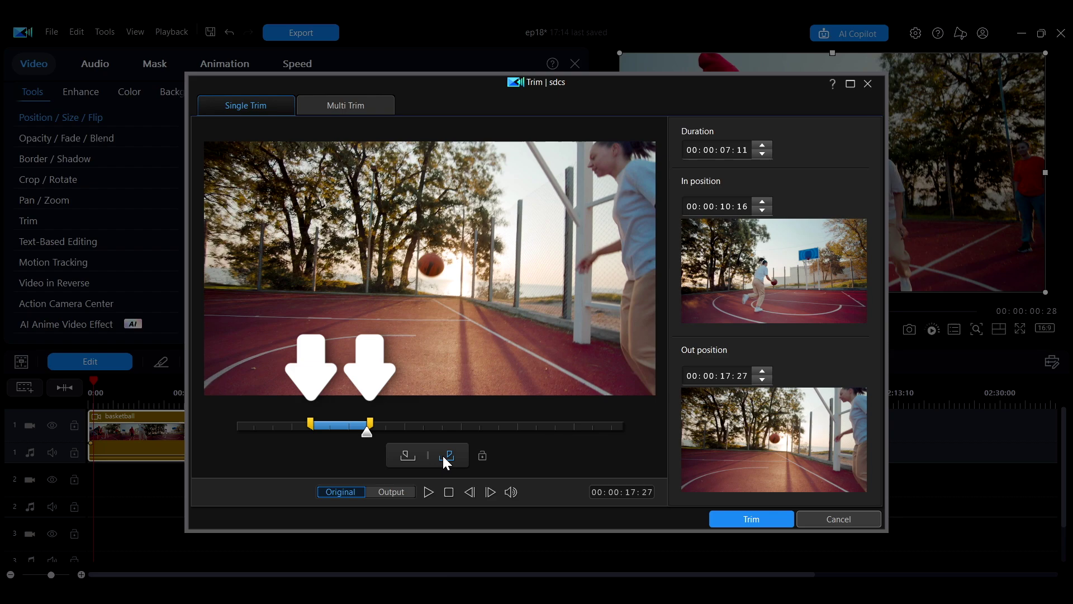
# Drag the in and out markers so the range runs 00:00:08:08 to 00:00:14:20
pyautogui.moveTo(311, 423); pyautogui.dragTo(249, 425)
pyautogui.moveTo(367, 423)
pyautogui.mouseDown()
pyautogui.moveTo(462, 429)
pyautogui.moveTo(359, 424)
pyautogui.mouseUp()
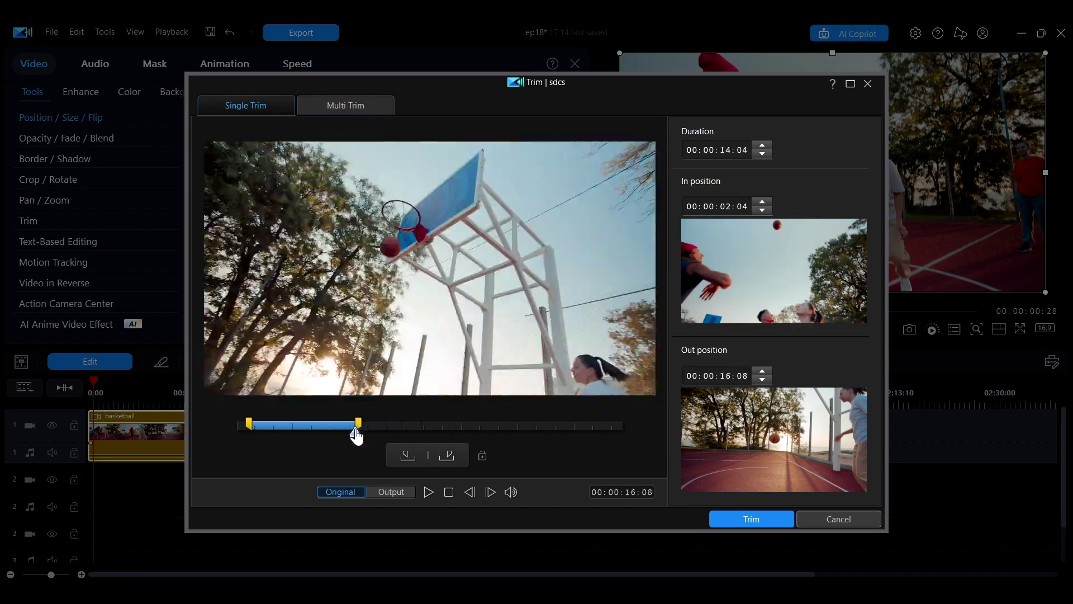
pyautogui.moveTo(249, 425); pyautogui.dragTo(346, 426)
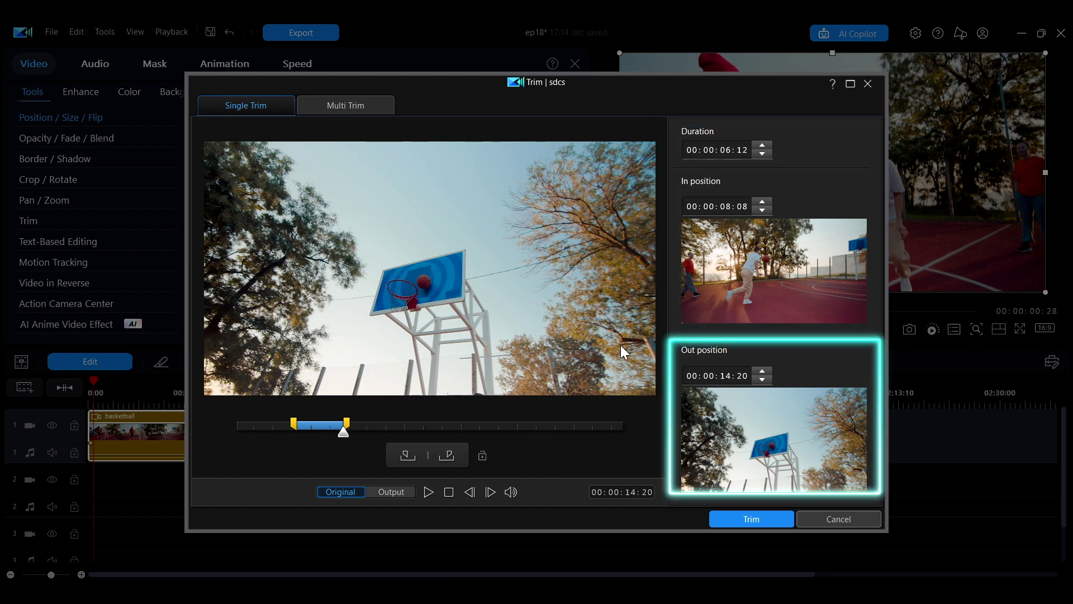
# Fine-tune the range to 00:00:07:26–00:00:15:15 (00:00:07:19) and lock its duration
pyautogui.click(763, 146)
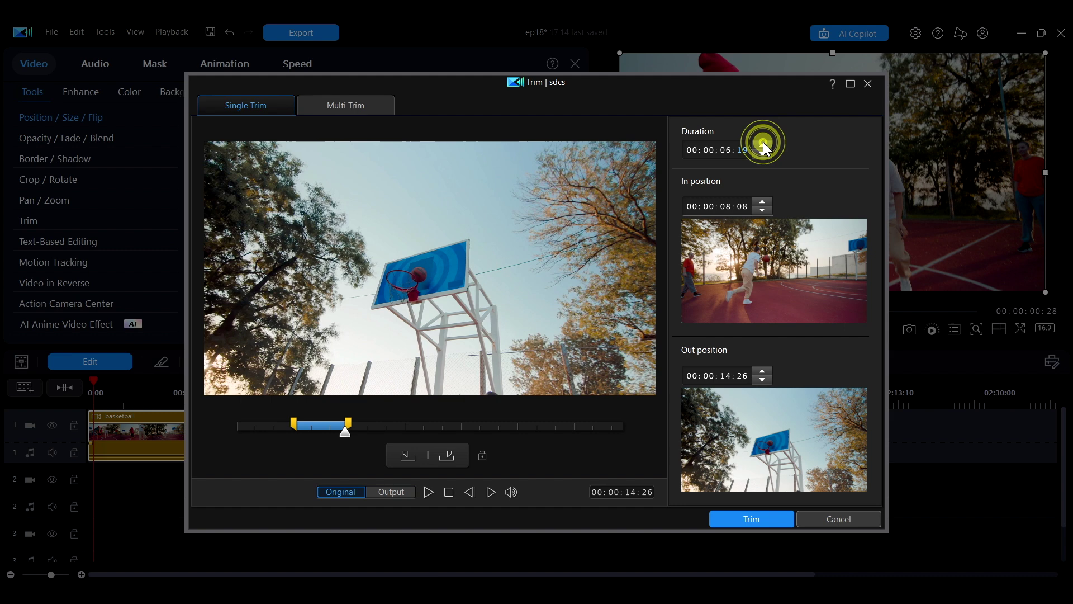
pyautogui.click(763, 146)
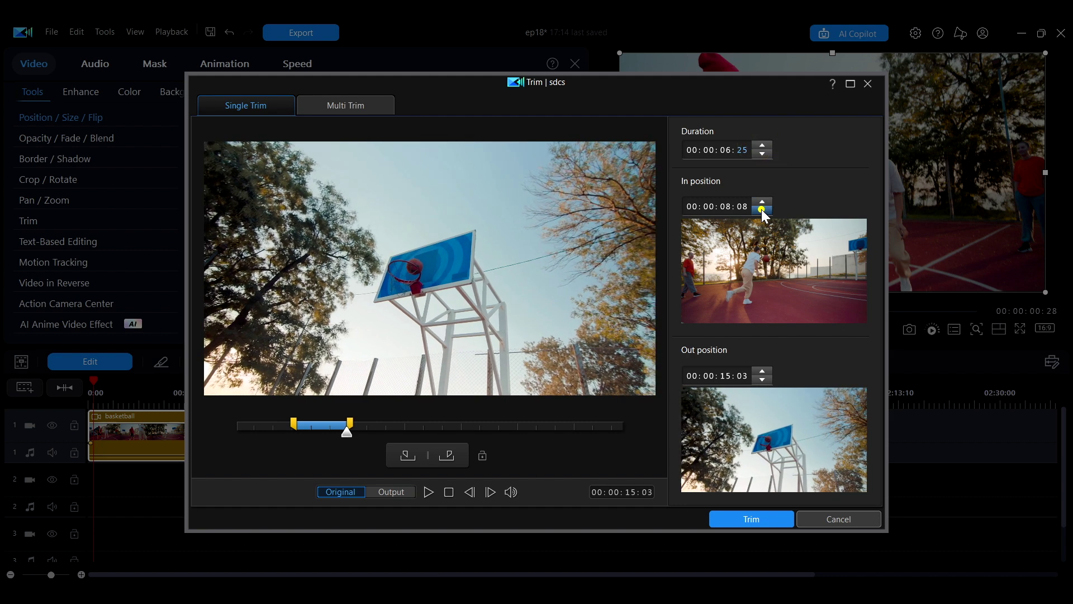
pyautogui.click(761, 209)
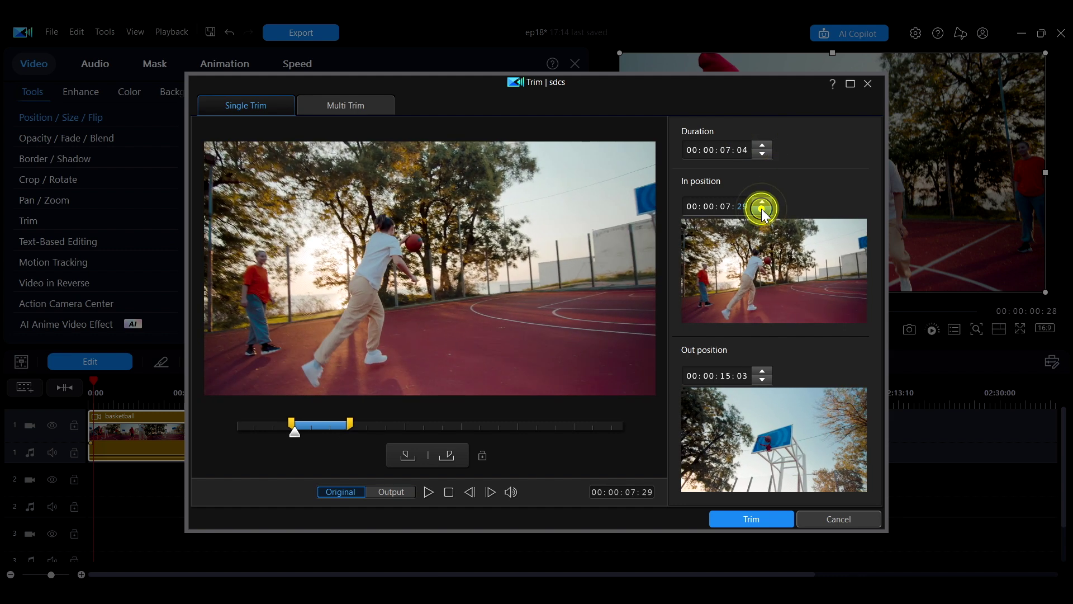
pyautogui.click(761, 209)
pyautogui.click(763, 372)
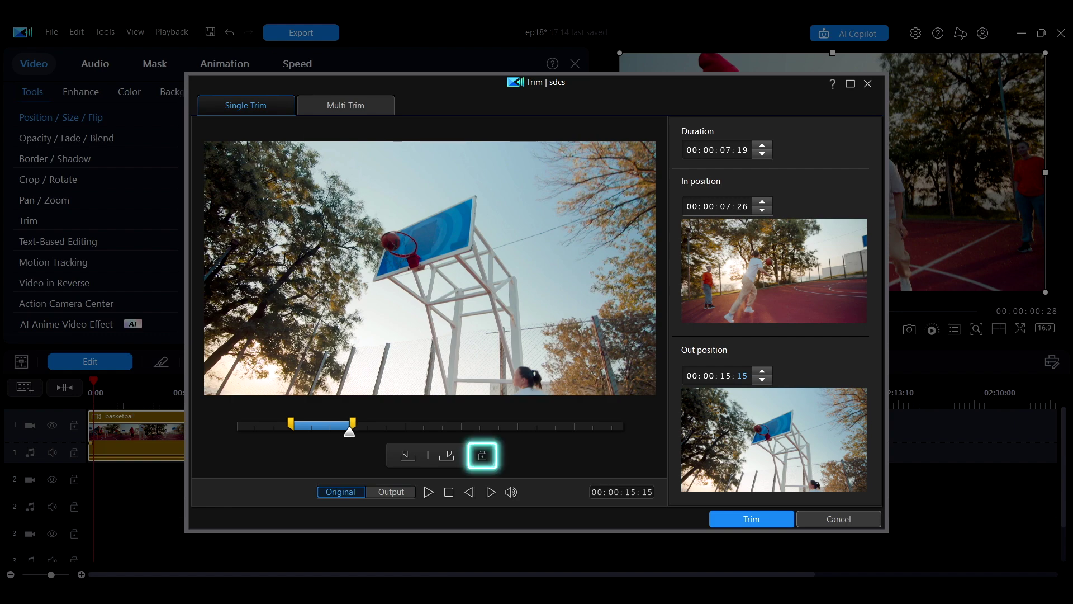
pyautogui.click(483, 453)
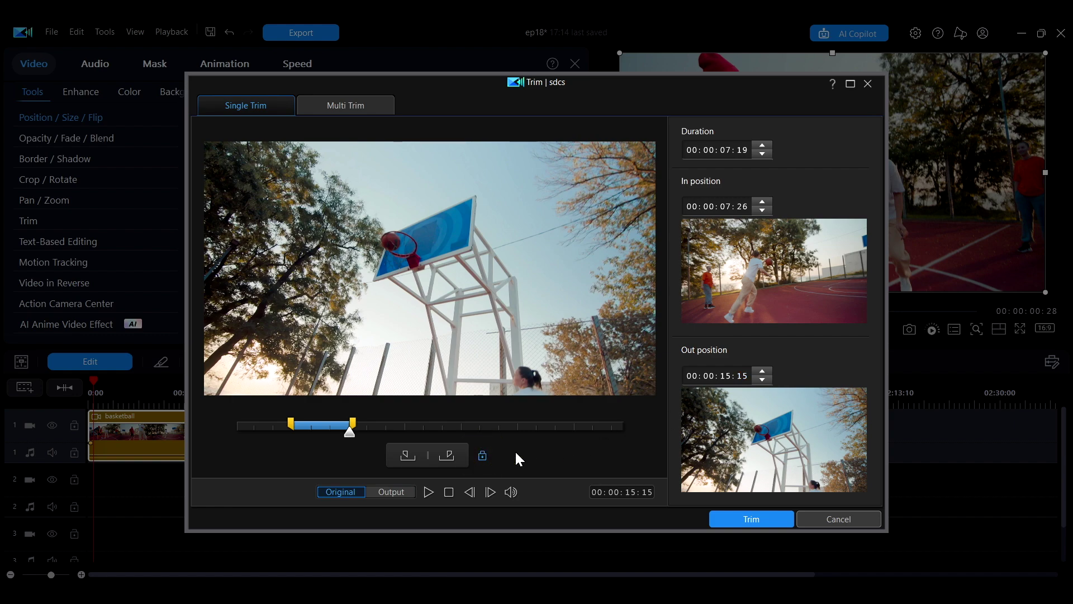
# Slide the locked 00:00:07:19 range to cover 00:00:10:21 through 00:00:18:10
pyautogui.moveTo(326, 431); pyautogui.dragTo(352, 439)
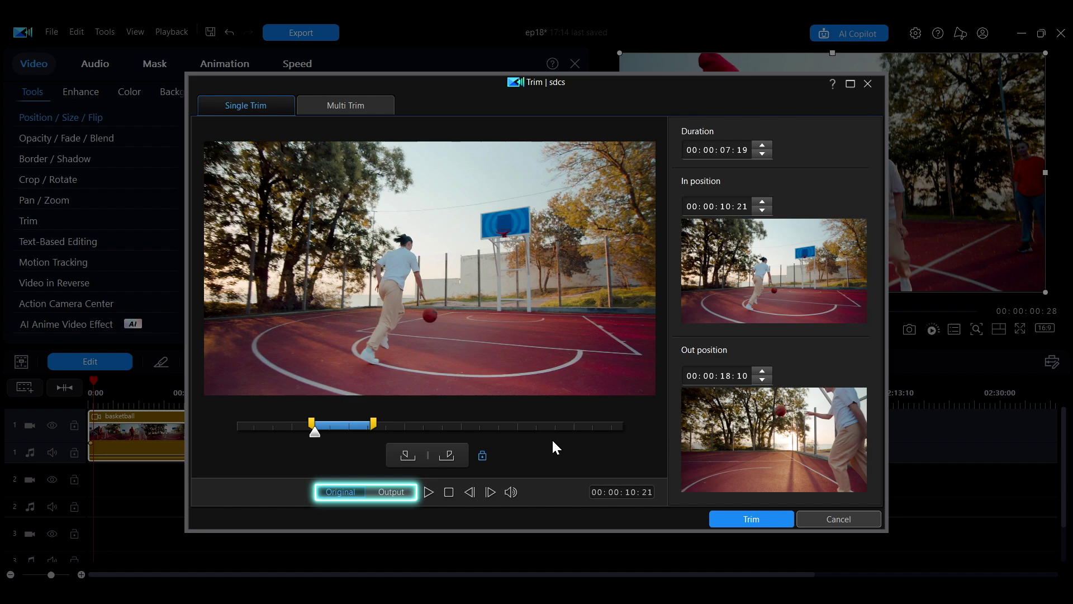
# Preview only the trimmed 00:00:10:21–00:00:18:10 output section
pyautogui.click(429, 491)
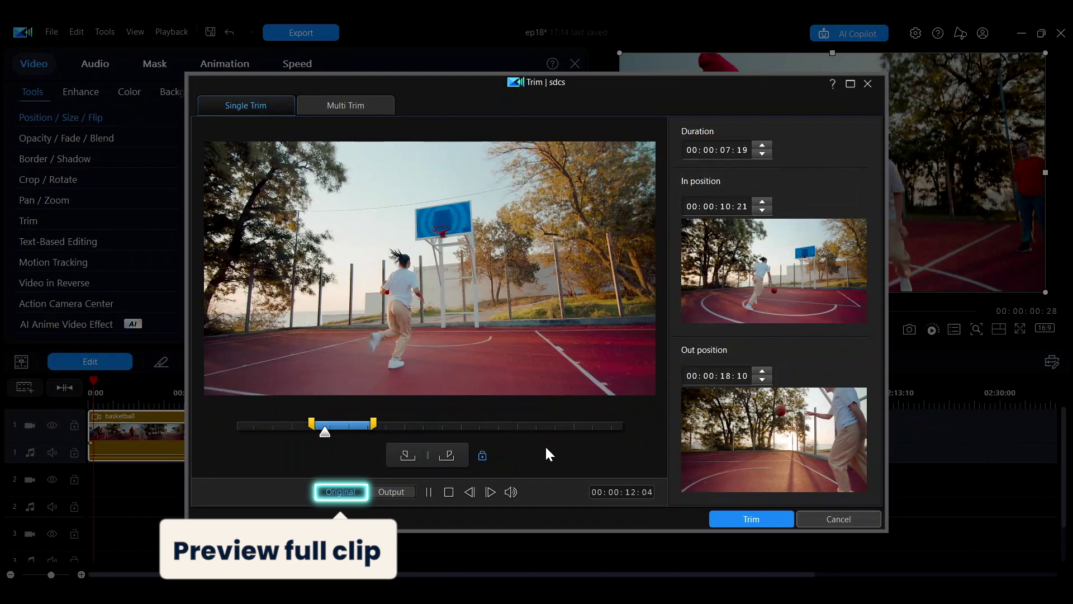
pyautogui.click(391, 491)
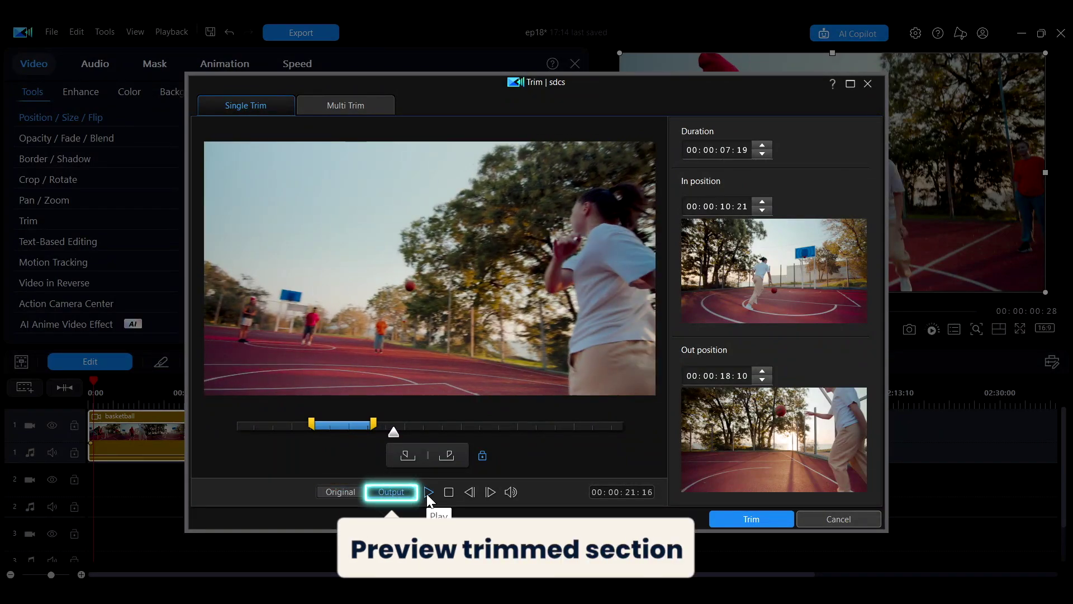
pyautogui.click(427, 492)
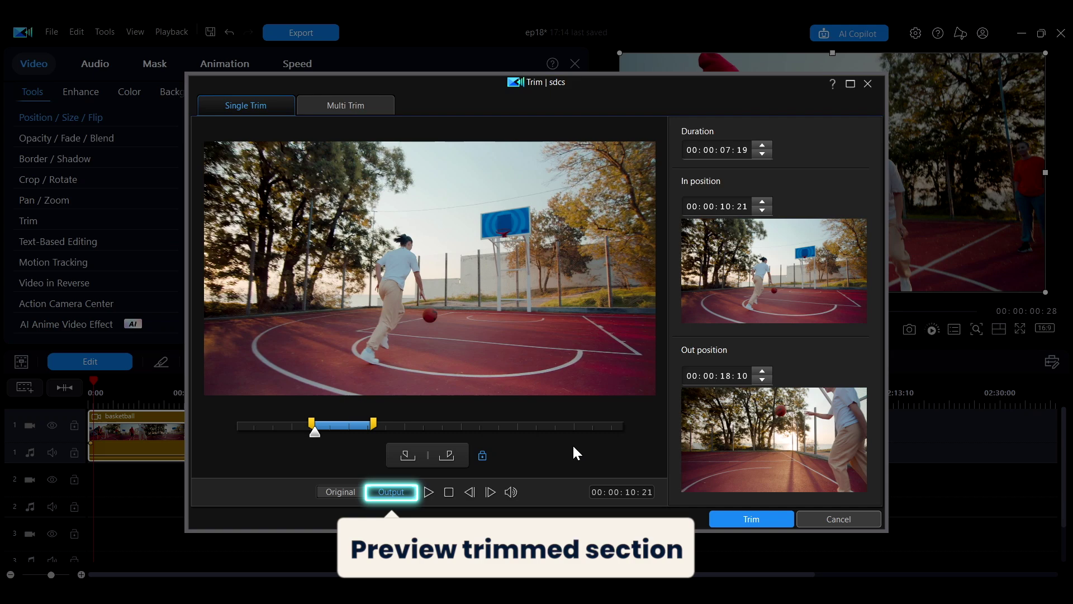
# Apply the single trim to the basketball clip and play back the shortened result
pyautogui.click(748, 518)
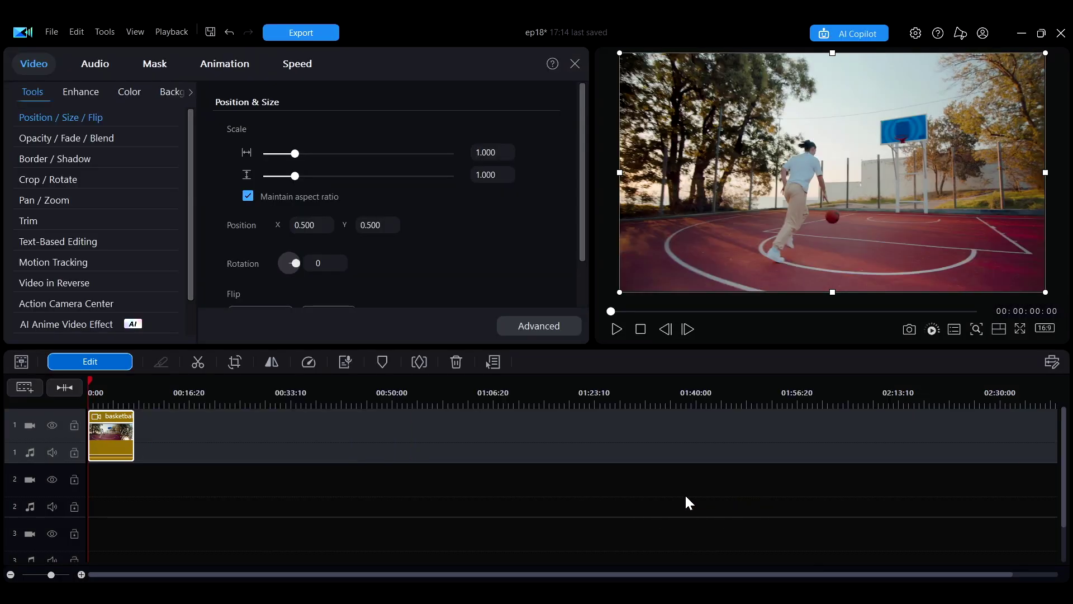
pyautogui.press('space')
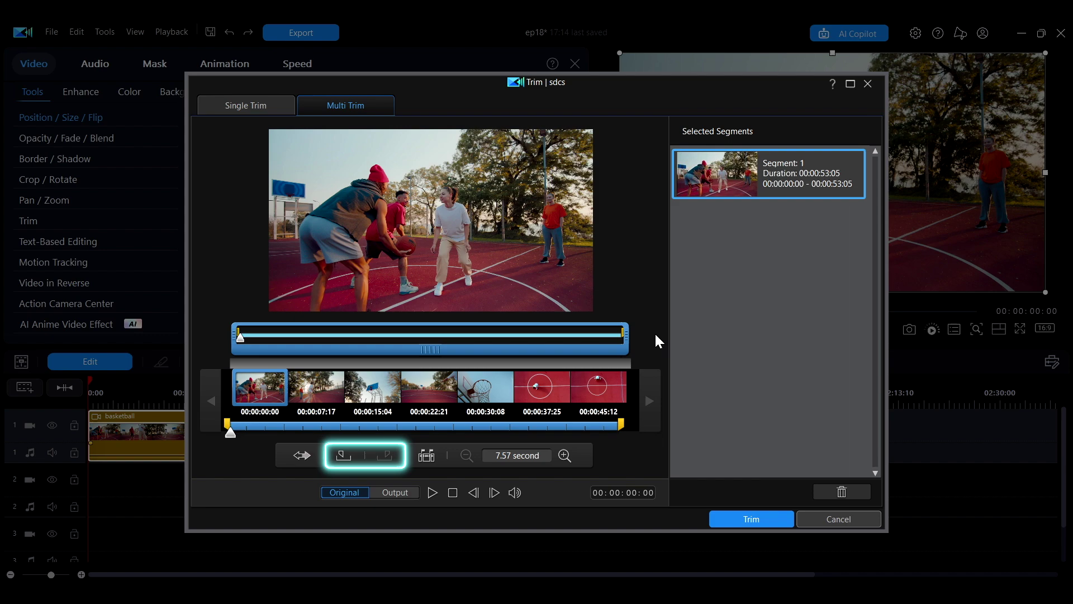
# Mark three Multi Trim segments: 00:00:08:15–00:00:12:01, 00:00:24:21–00:00:26:16, 00:00:40:01–00:00:42:21
pyautogui.moveTo(229, 434); pyautogui.dragTo(541, 435)
pyautogui.click(343, 455)
pyautogui.click(384, 455)
pyautogui.click(344, 455)
pyautogui.click(385, 455)
pyautogui.click(385, 455)
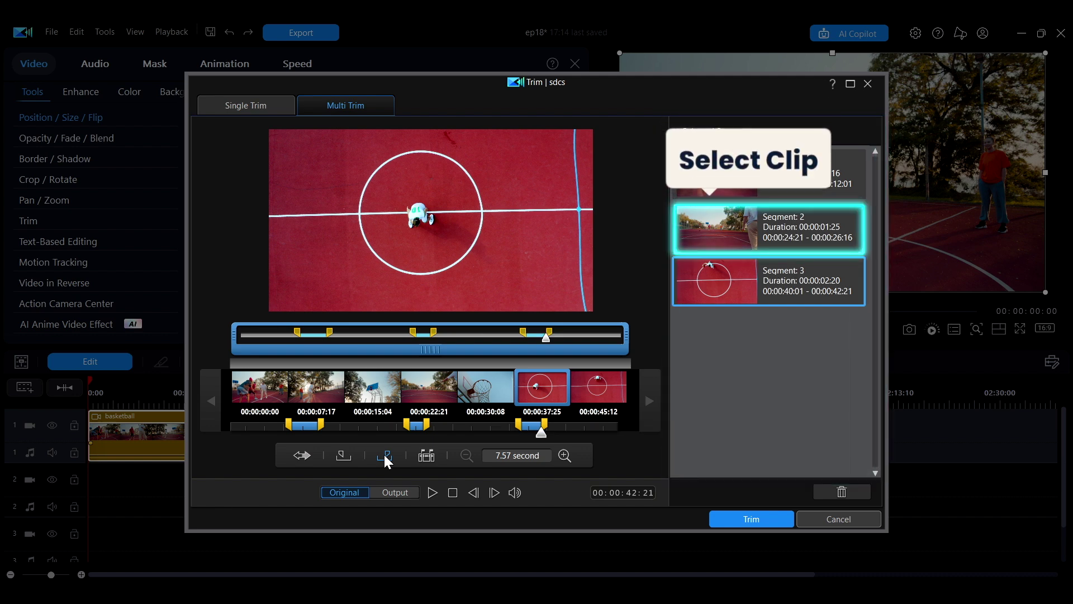
# Delete Segment 2 from the Multi Trim list, then zoom the trim timeline in and out
pyautogui.click(733, 229)
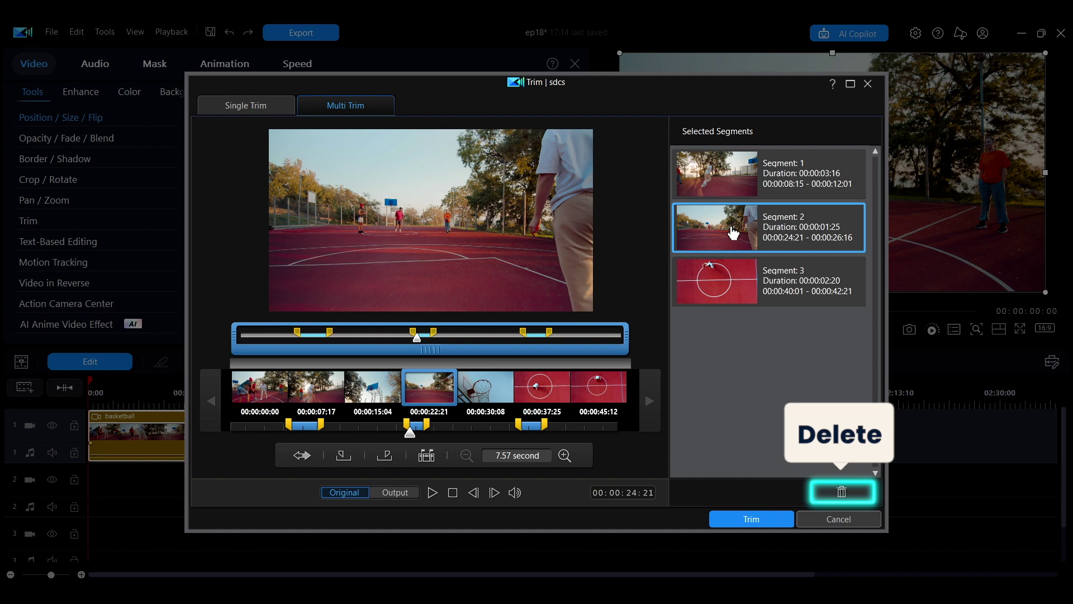
pyautogui.click(827, 492)
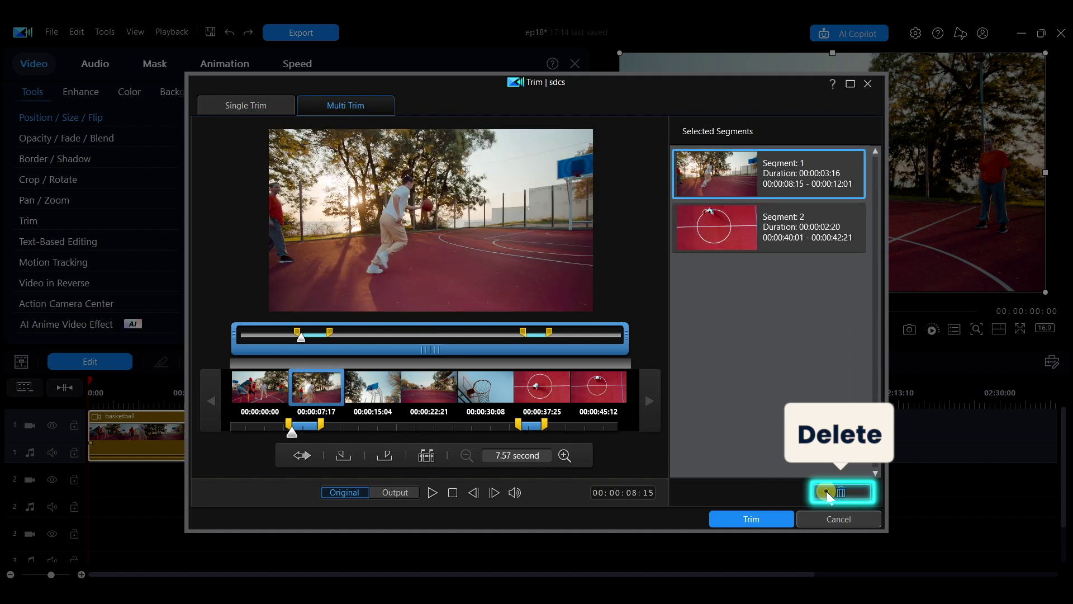
pyautogui.click(566, 455)
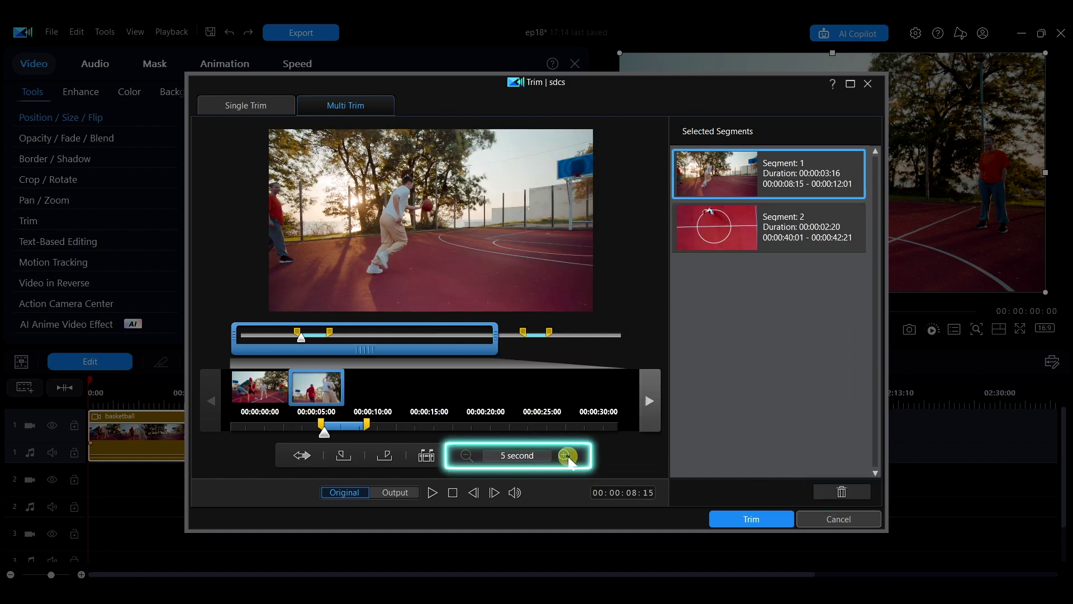
pyautogui.click(566, 455)
pyautogui.click(566, 455)
pyautogui.click(466, 455)
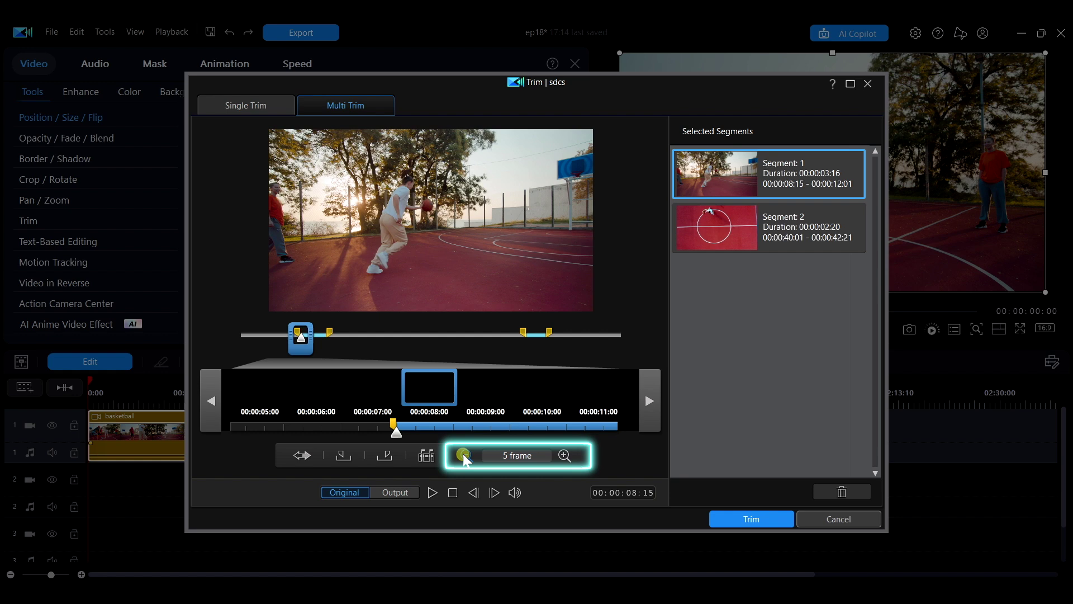
pyautogui.click(467, 455)
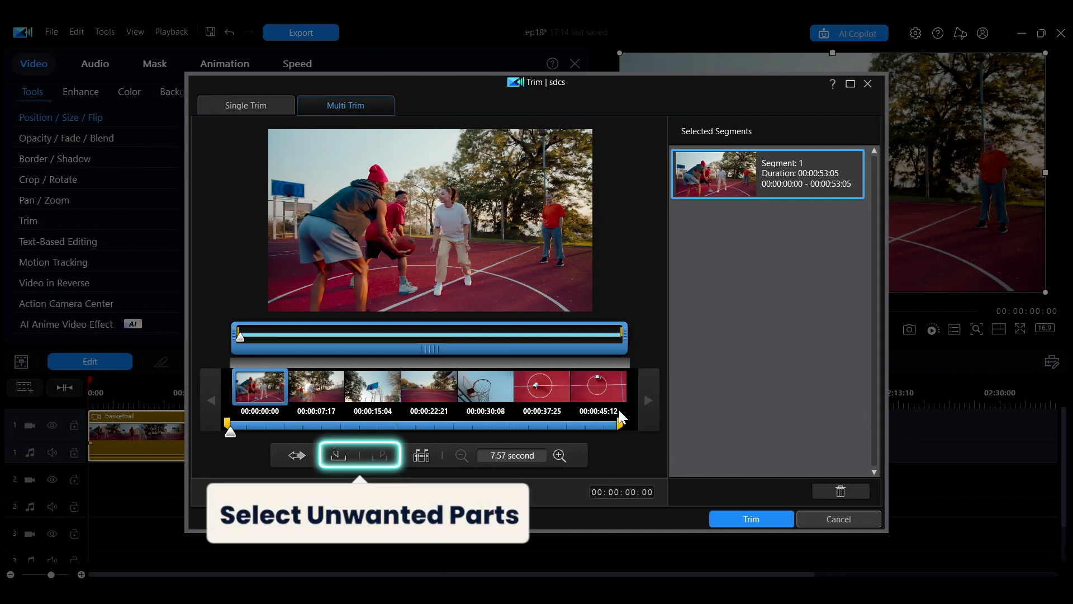
# Mark the three unwanted parts of the clip with Mark In and Mark Out
pyautogui.moveTo(229, 439); pyautogui.dragTo(527, 431)
pyautogui.click(382, 455)
pyautogui.click(338, 456)
pyautogui.click(380, 455)
pyautogui.click(339, 456)
pyautogui.moveTo(527, 430); pyautogui.dragTo(561, 432)
pyautogui.press('o')
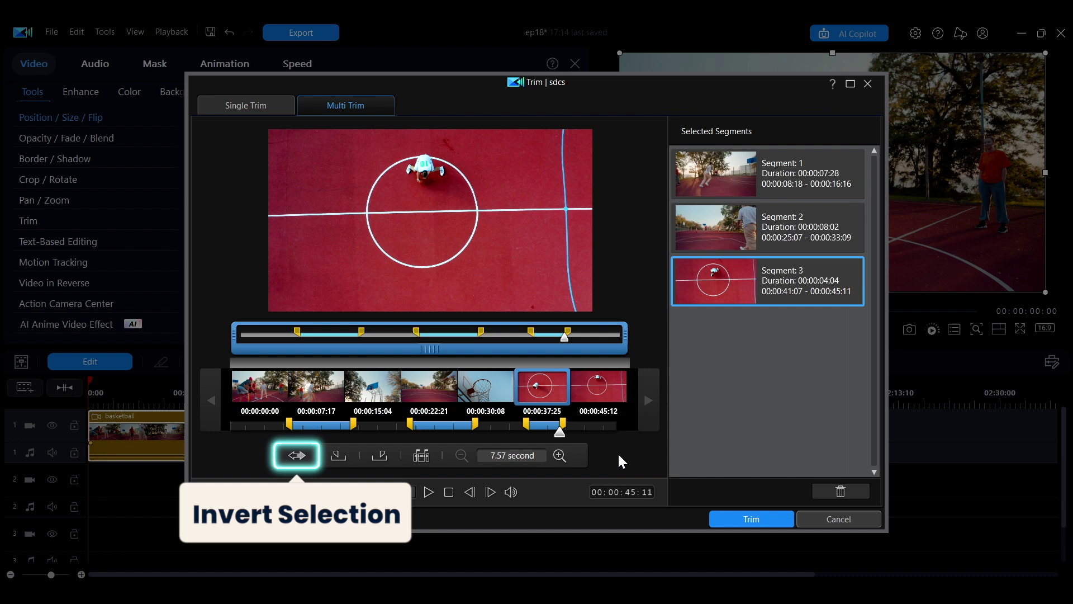
# Invert the selection so the four wanted segments are kept
pyautogui.click(296, 455)
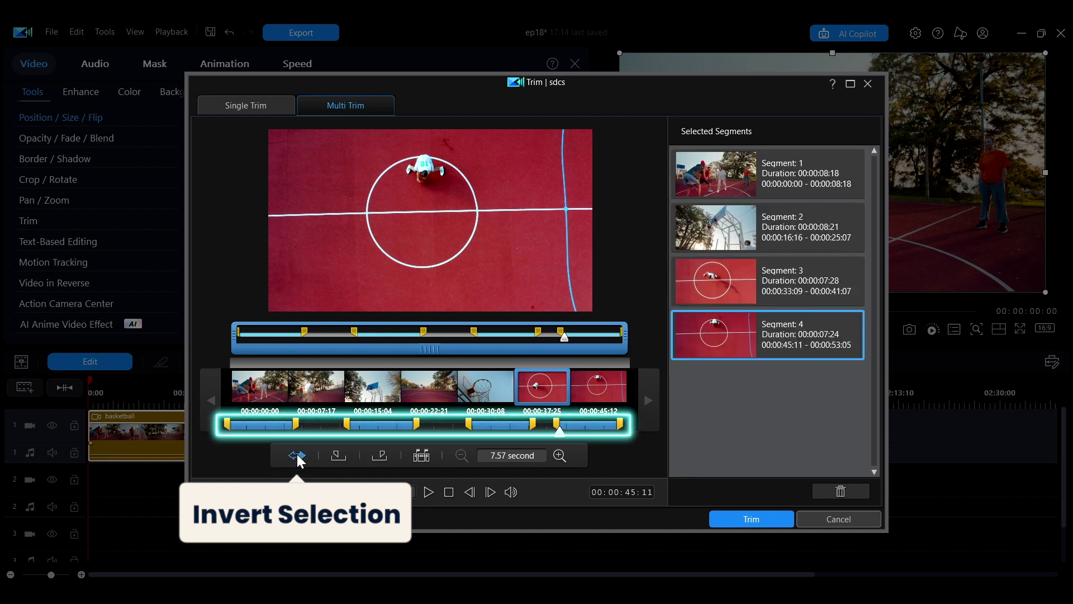
pyautogui.click(299, 457)
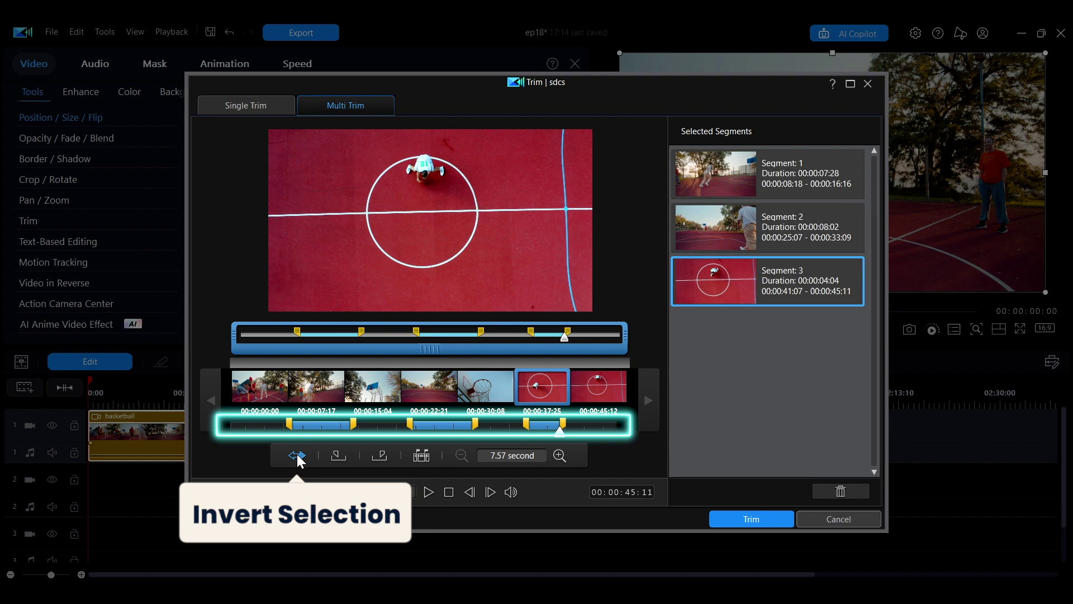
pyautogui.click(298, 456)
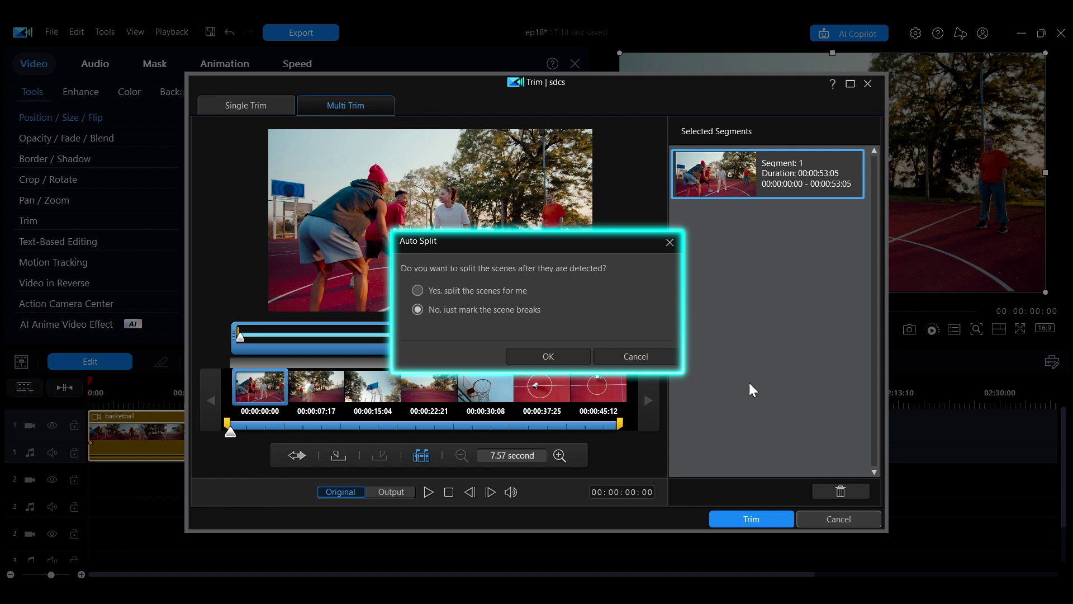
# Run scene detection so it only marks the scene breaks without splitting
pyautogui.click(569, 356)
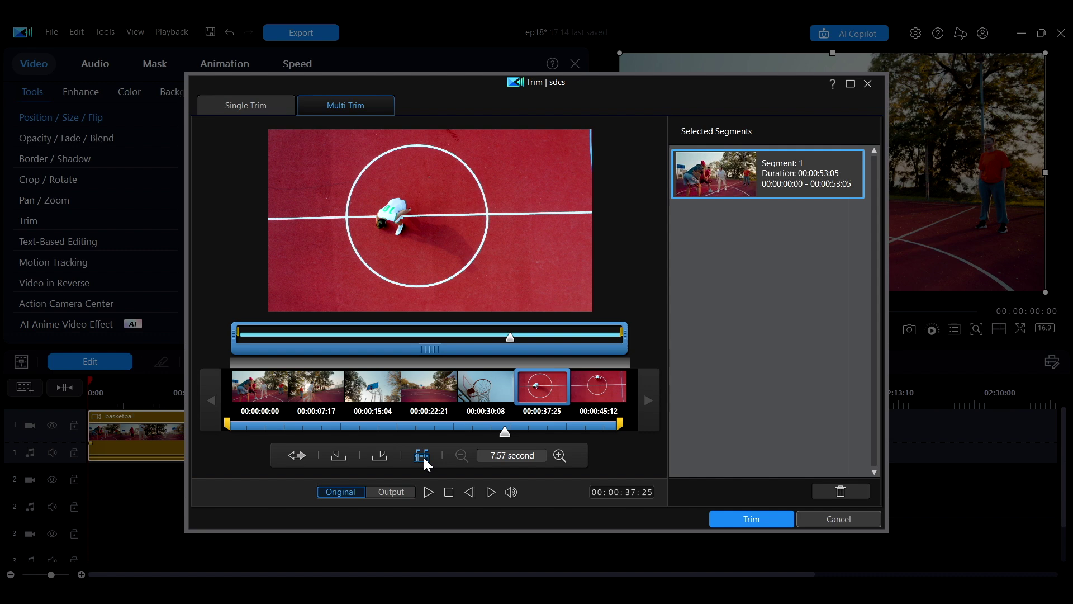
# Auto-split the clip into three scene segments, then preview Segment 2 and Segment 3
pyautogui.click(423, 457)
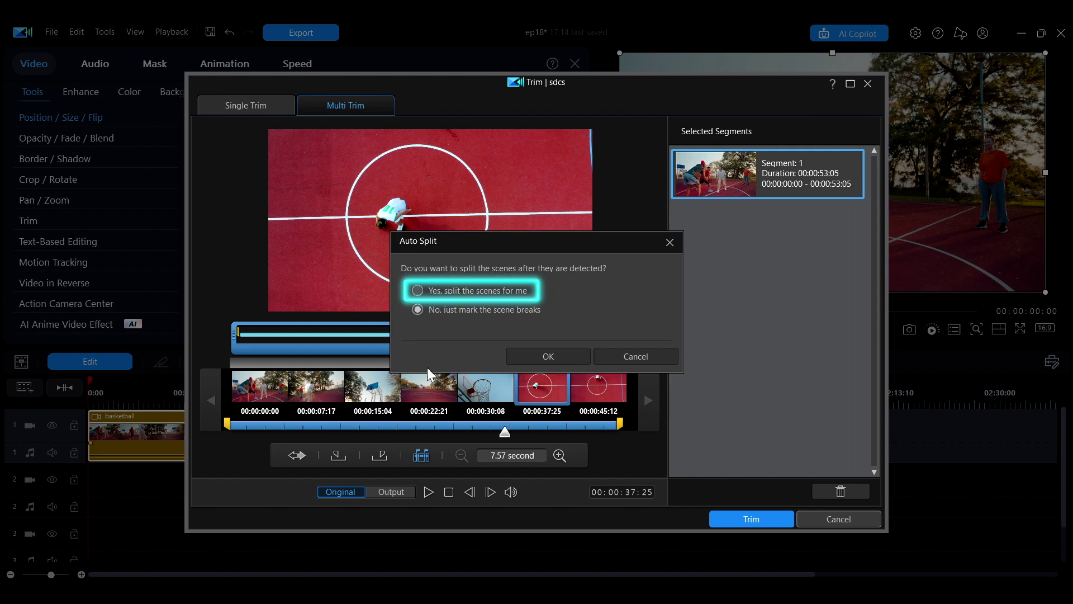
pyautogui.click(417, 290)
pyautogui.click(547, 356)
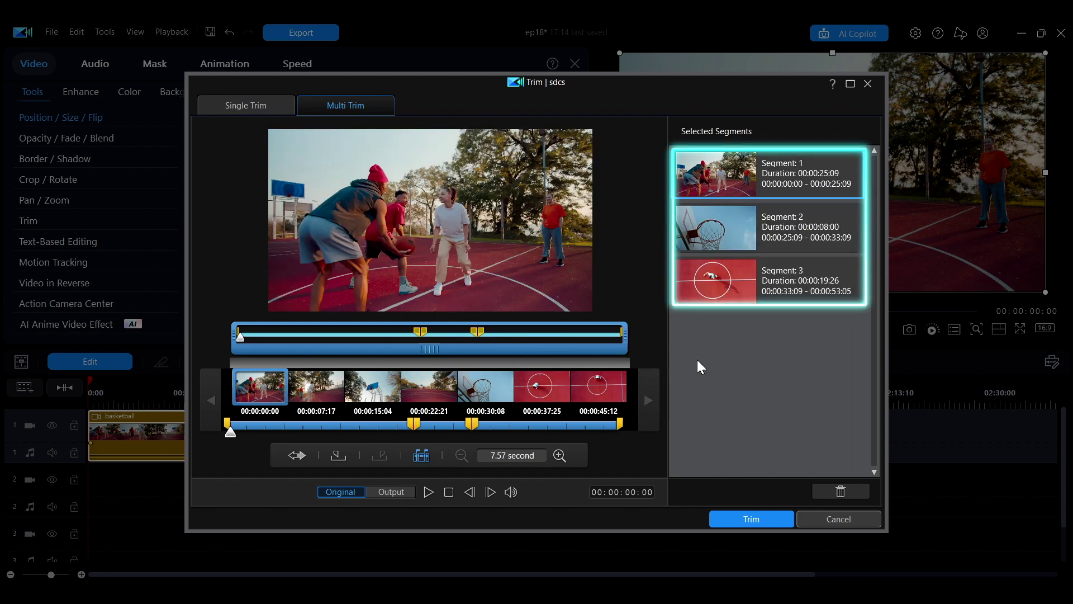
pyautogui.click(801, 224)
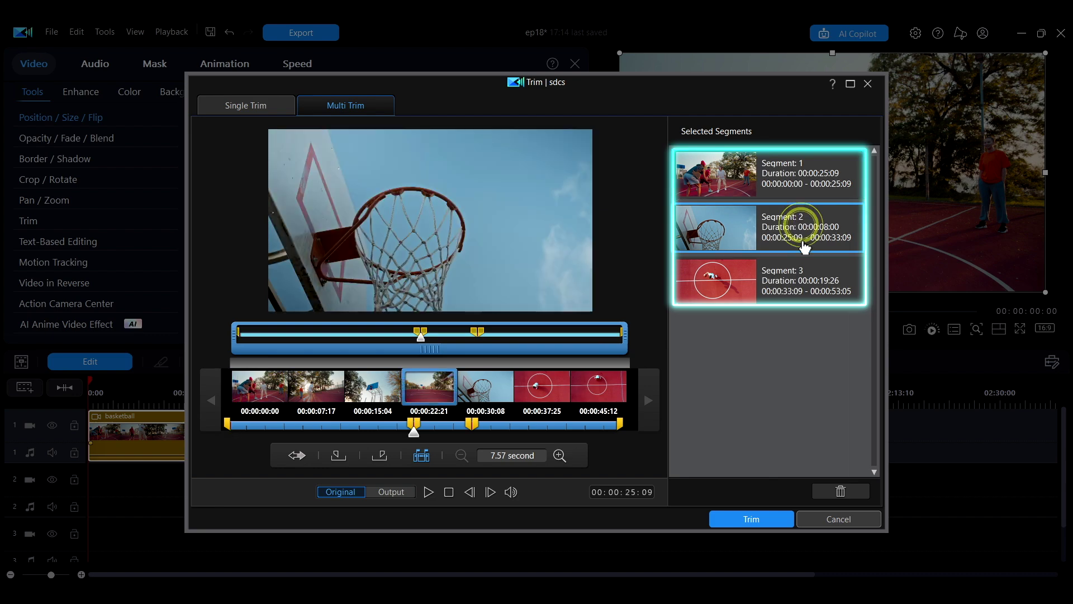
pyautogui.click(803, 277)
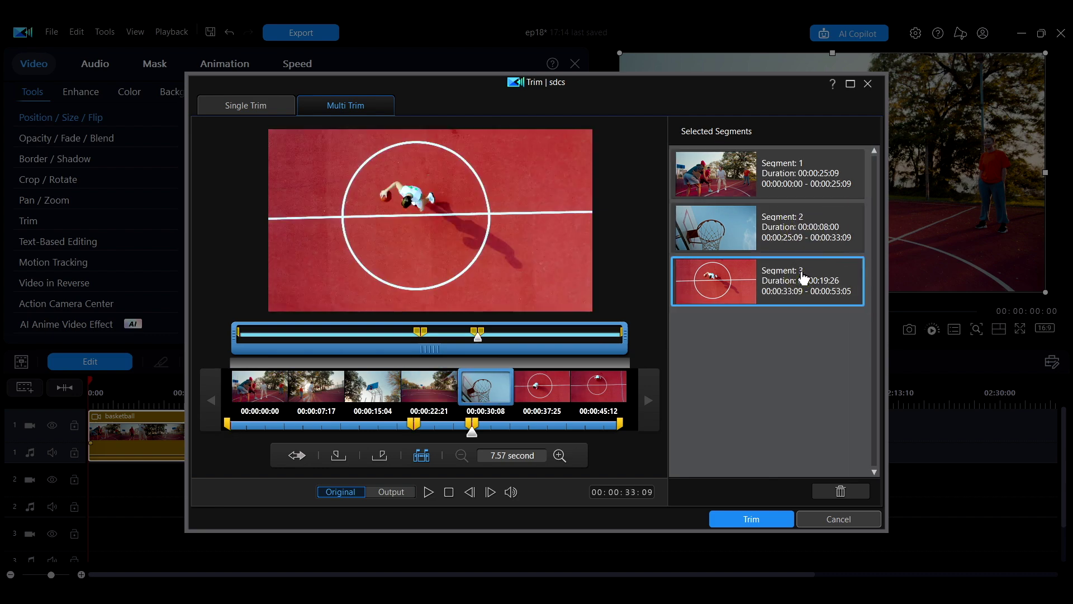